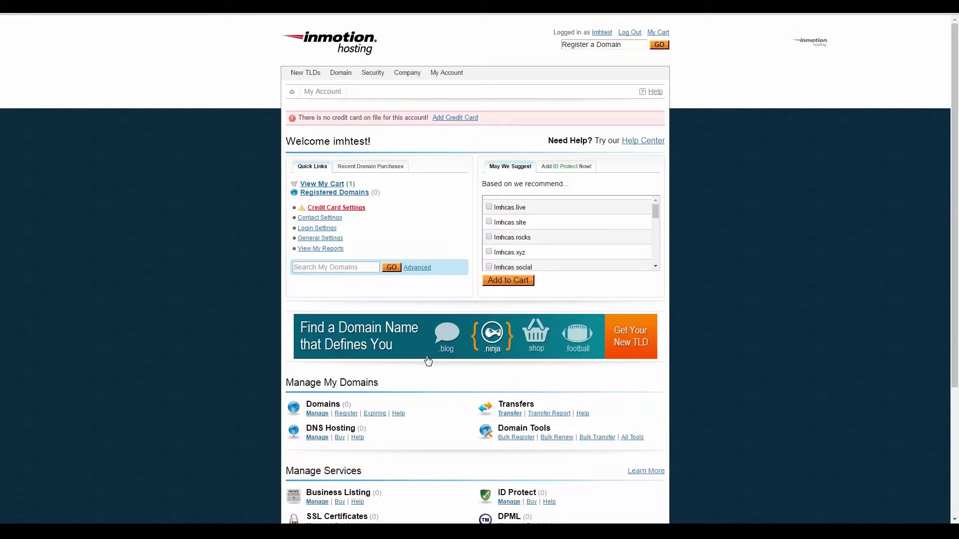
Look up thisismysampledomain.com from the Domains Register page
{"action": "left_click", "coordinate": [346, 414]}
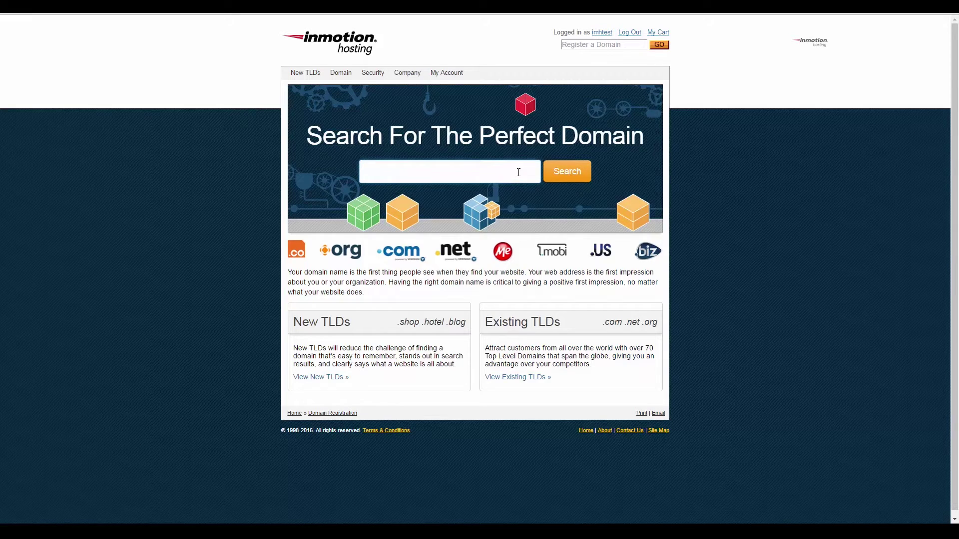
{"action": "type", "text": "thisim"}
{"action": "type", "text": "ysampledomain "}
{"action": "type", "text": ".com"}
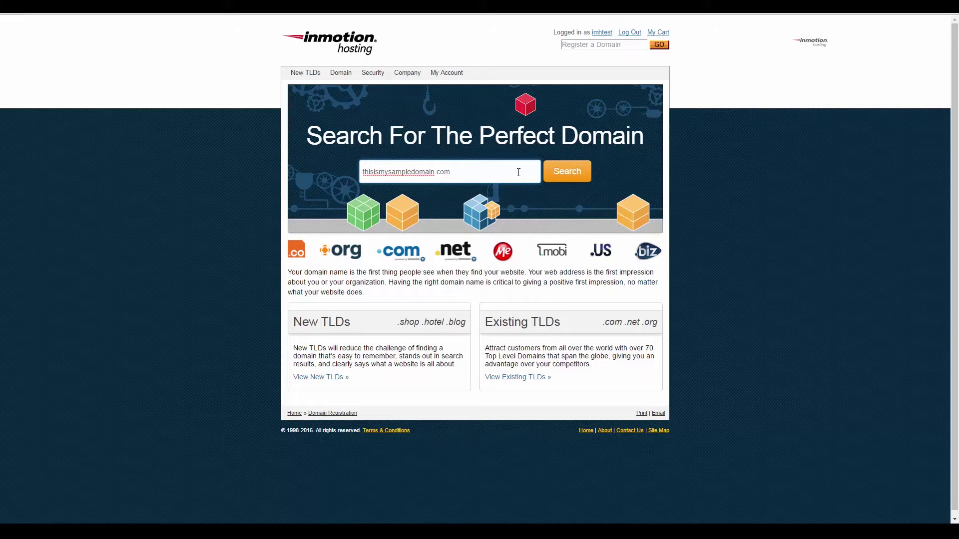
{"action": "left_click", "coordinate": [578, 172]}
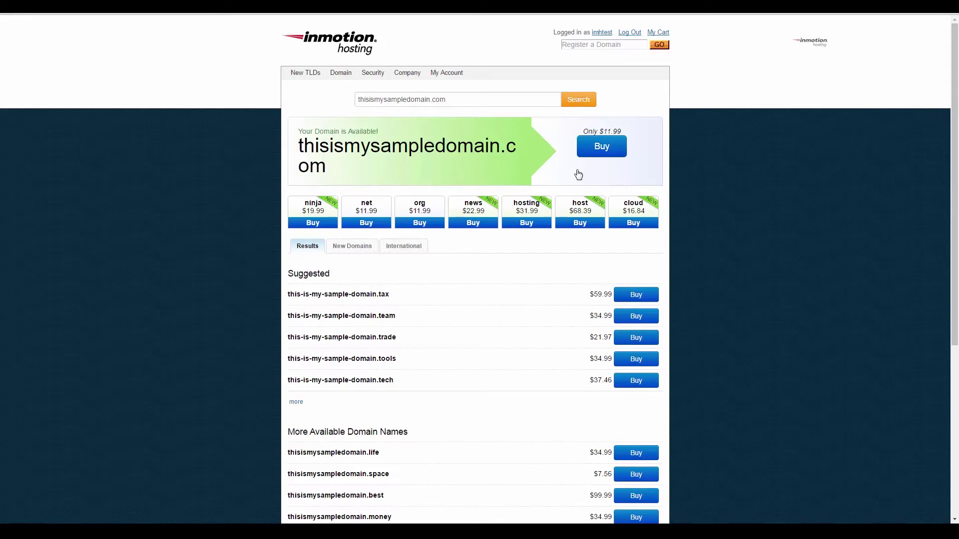
Add thisismysampledomain.com and thisismysampledomain.net to the cart and check out
{"action": "left_click", "coordinate": [600, 150]}
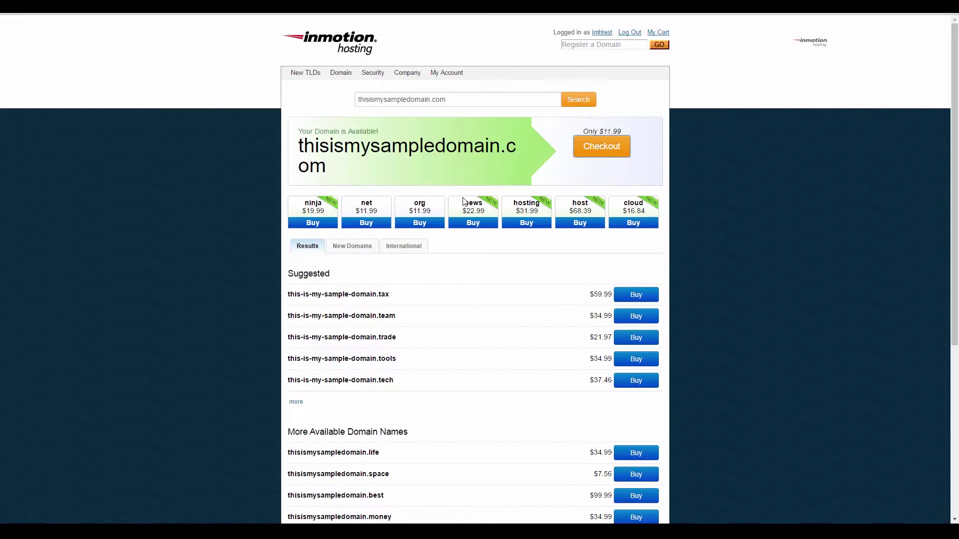
{"action": "left_click", "coordinate": [367, 225]}
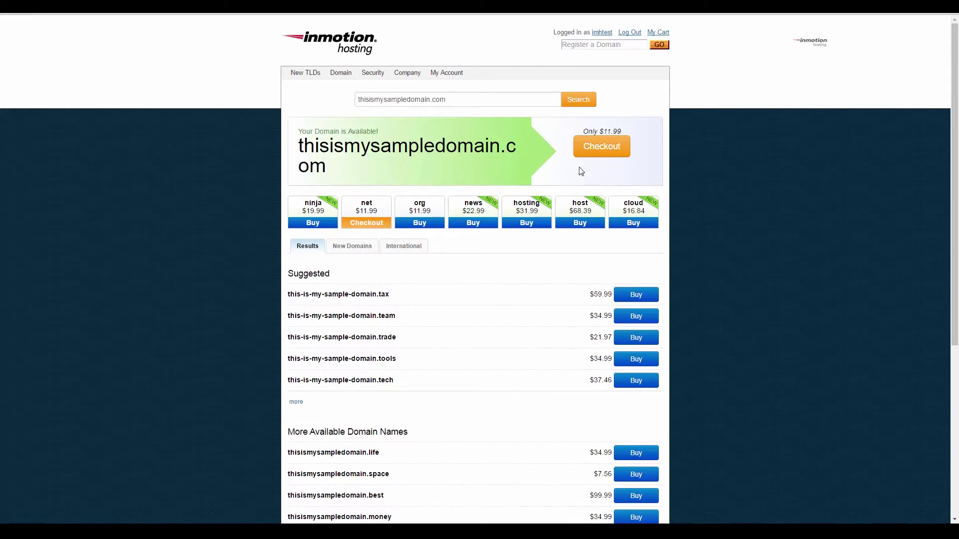
{"action": "left_click", "coordinate": [601, 158]}
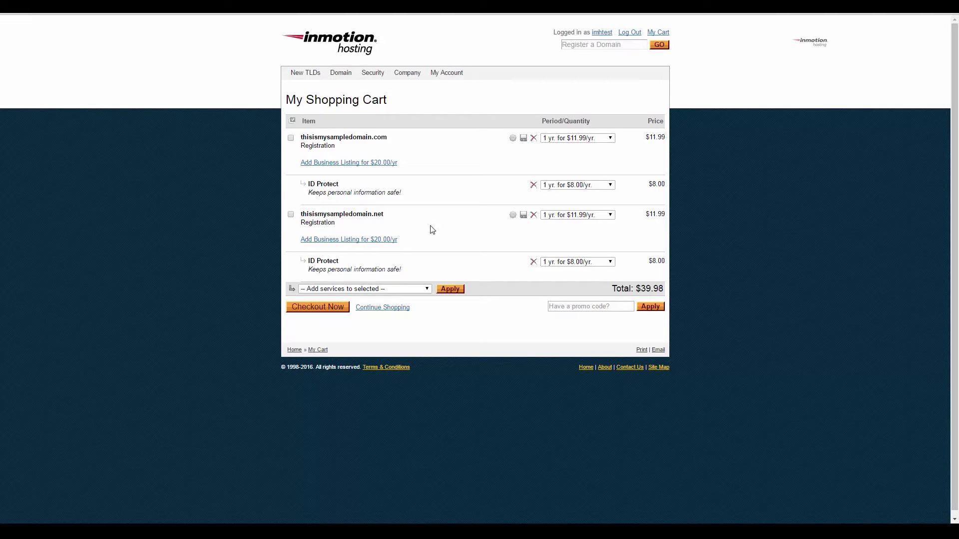
Remove the .net domain and the .com ID Protect, leaving a $11.99 order
{"action": "left_click", "coordinate": [533, 216]}
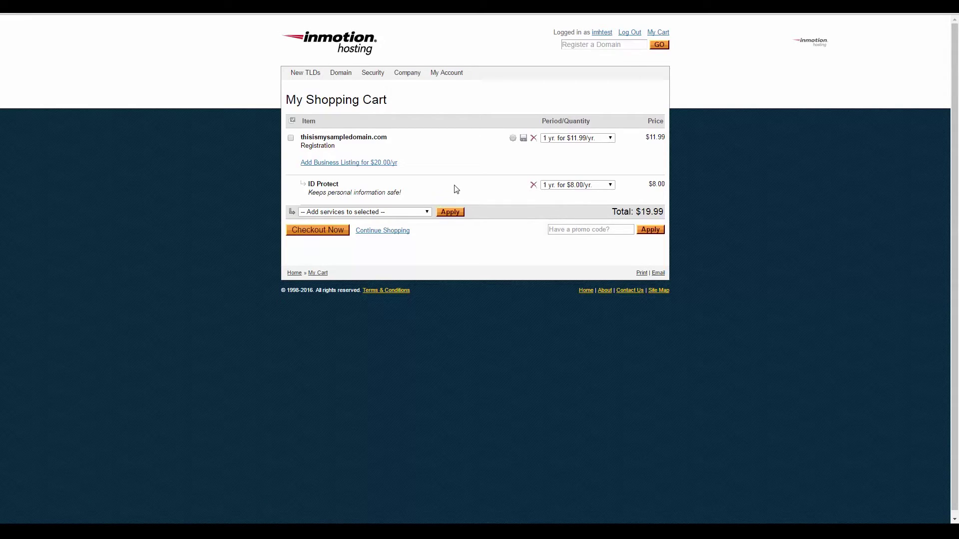
{"action": "left_click", "coordinate": [534, 187]}
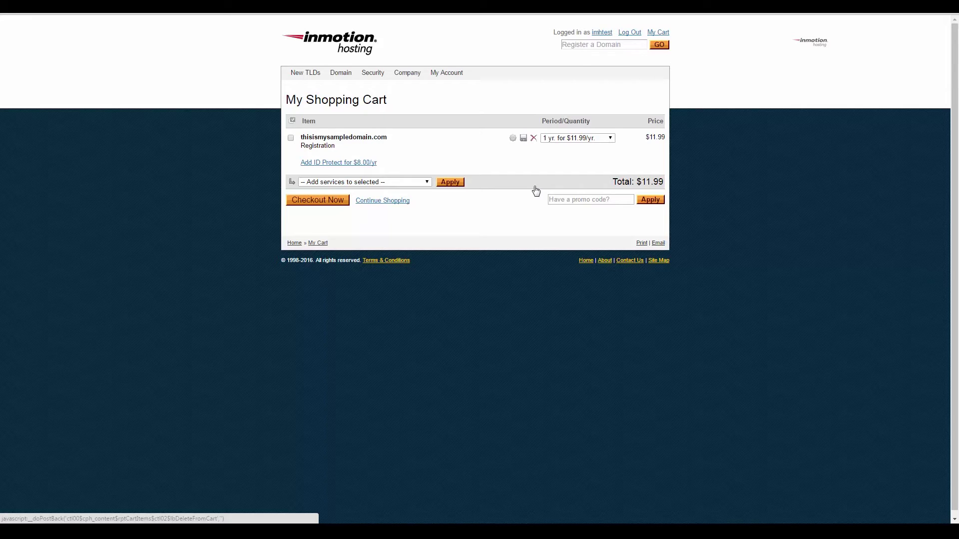
{"action": "left_click", "coordinate": [332, 201]}
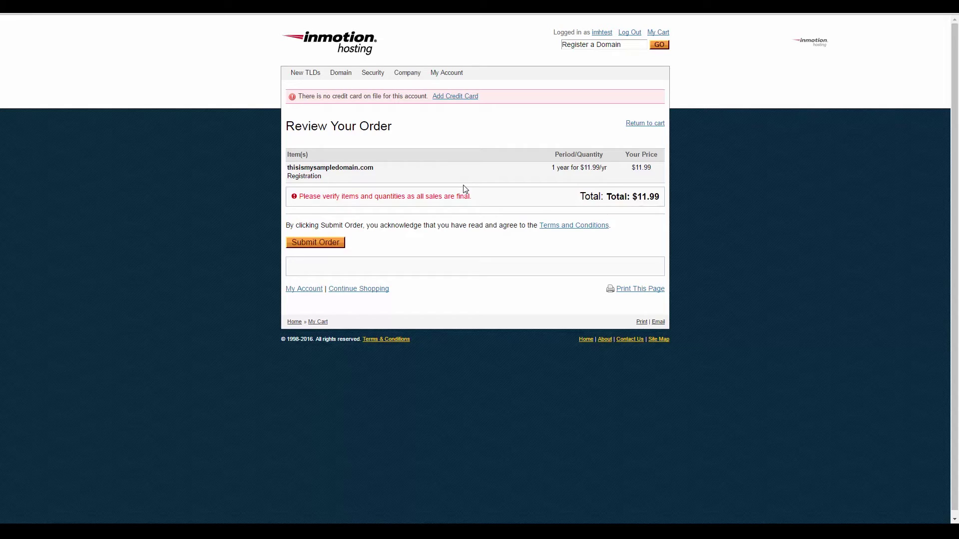
Bring up the Add Credit Card form from the order review warning bar
{"action": "left_click", "coordinate": [474, 99]}
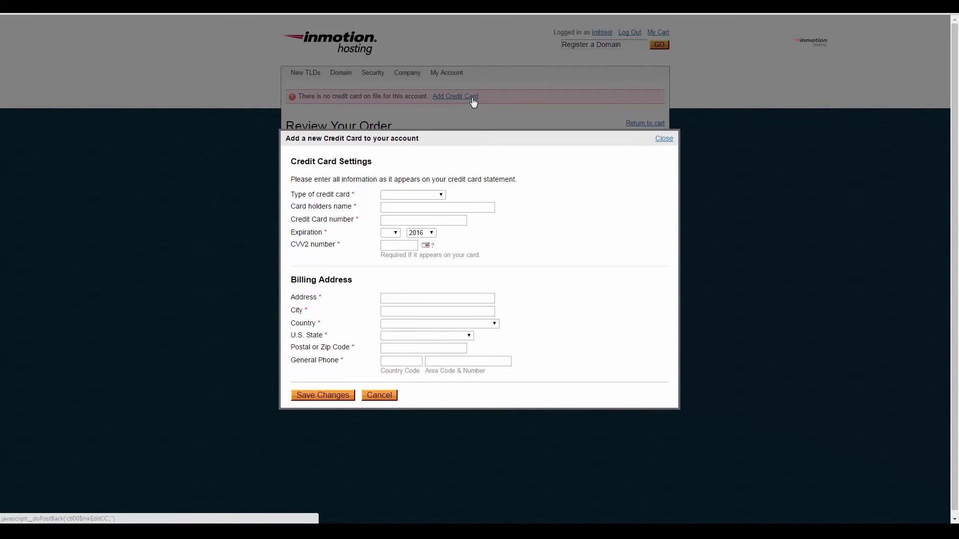
Close the Add a new Credit Card dialog without entering any card details
{"action": "left_click", "coordinate": [371, 396]}
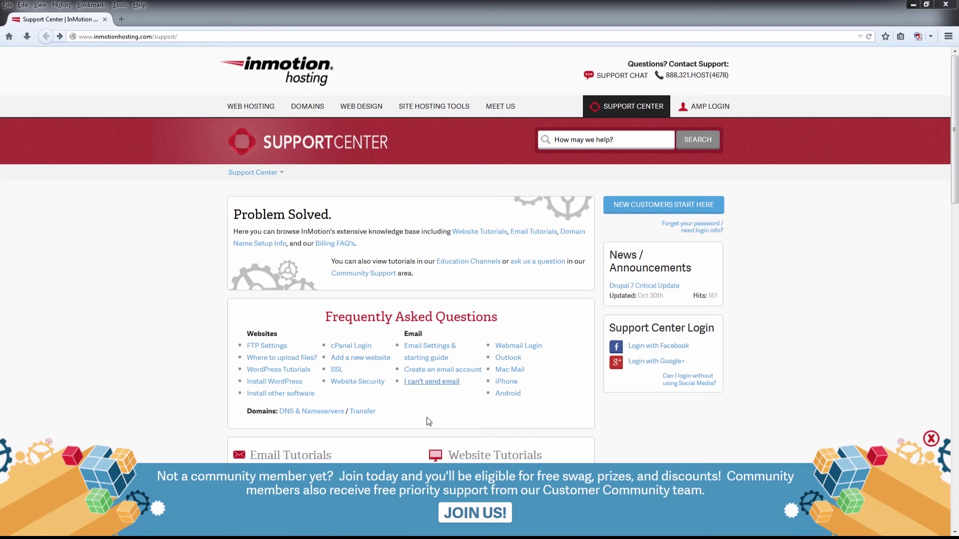
{"action": "left_click", "coordinate": [457, 515]}
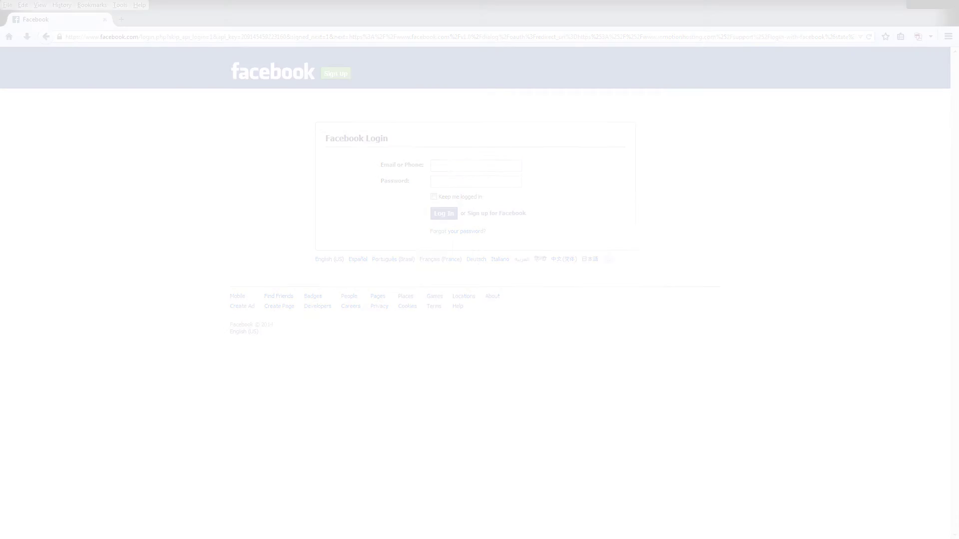